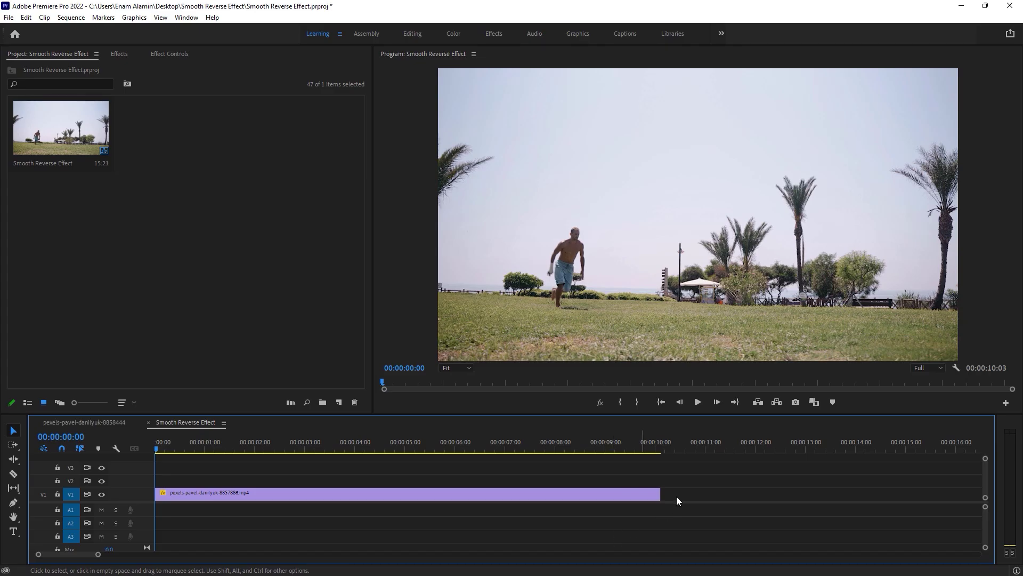
Step: Preview the backflip up to 06:09, then heighten track V1 so the clip shows a thumbnail
left_click(699, 404)
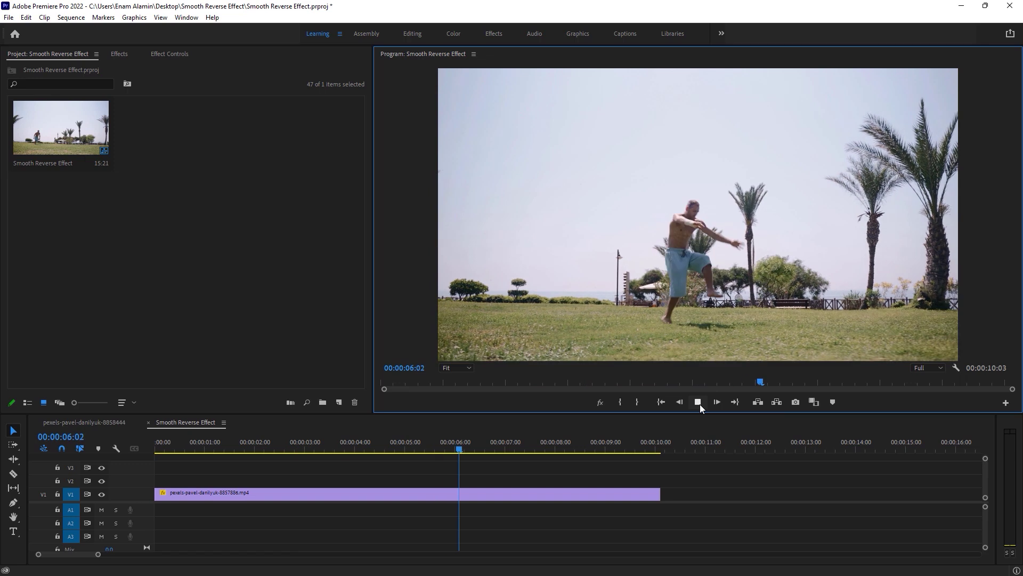
left_click(700, 404)
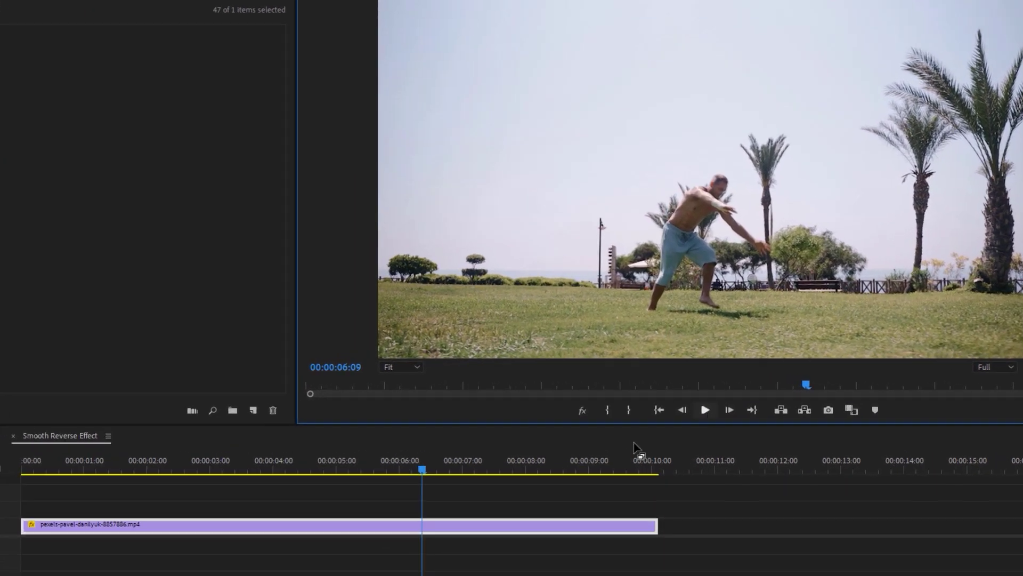
left_click_drag(5, 518, 5, 491)
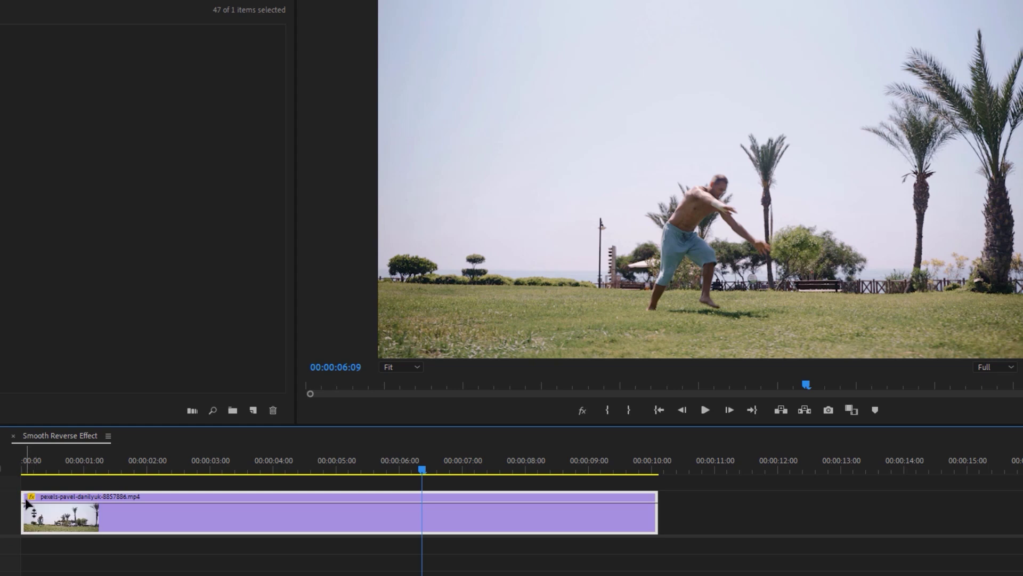
Step: Show the clip's Time Remapping > Speed rubber band
left_click(31, 498)
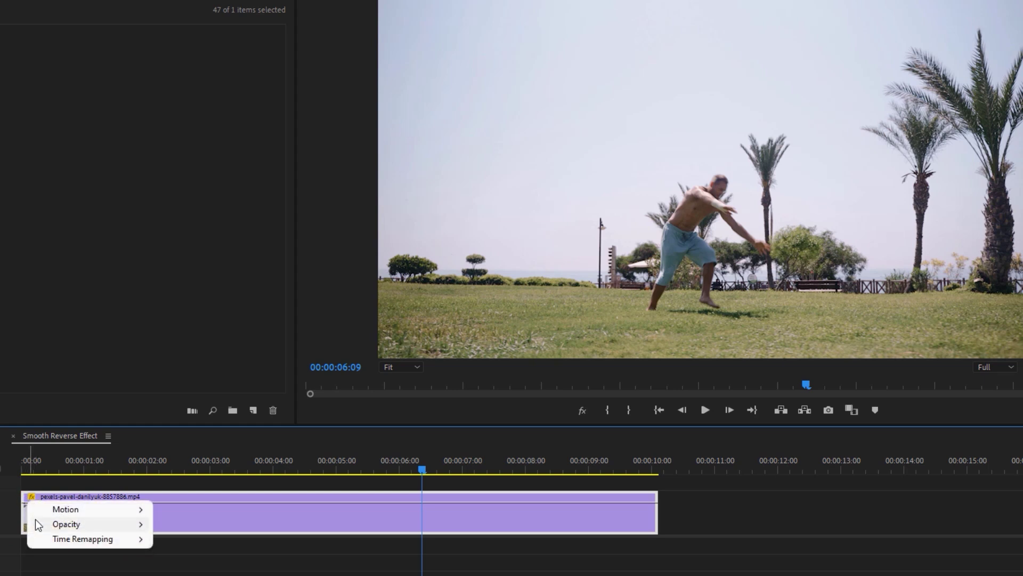
mouse_move(45, 539)
left_click(210, 540)
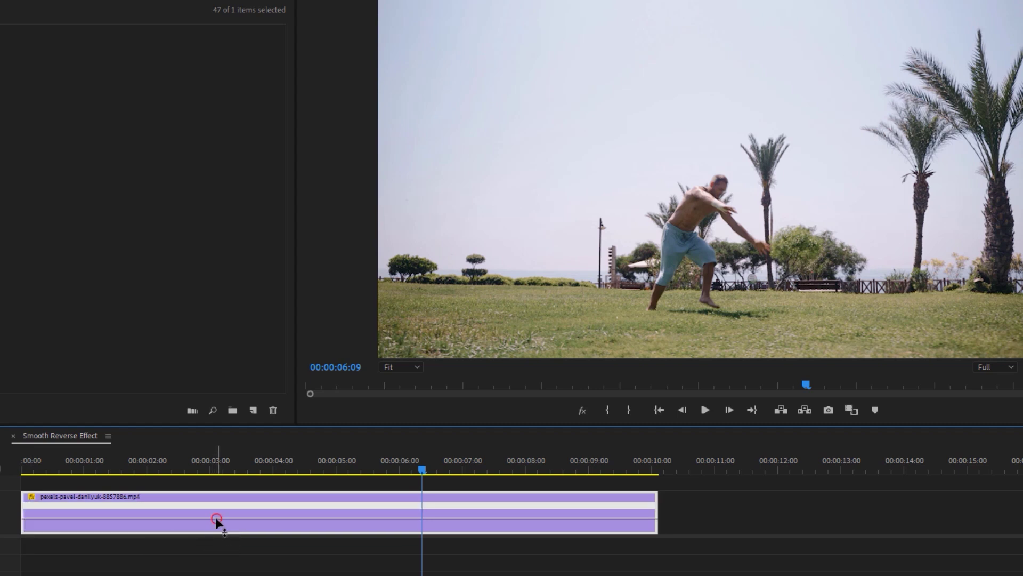
Step: Test the clip at 62% and 137% speed, then undo both speed changes
left_click_drag(216, 517, 219, 523)
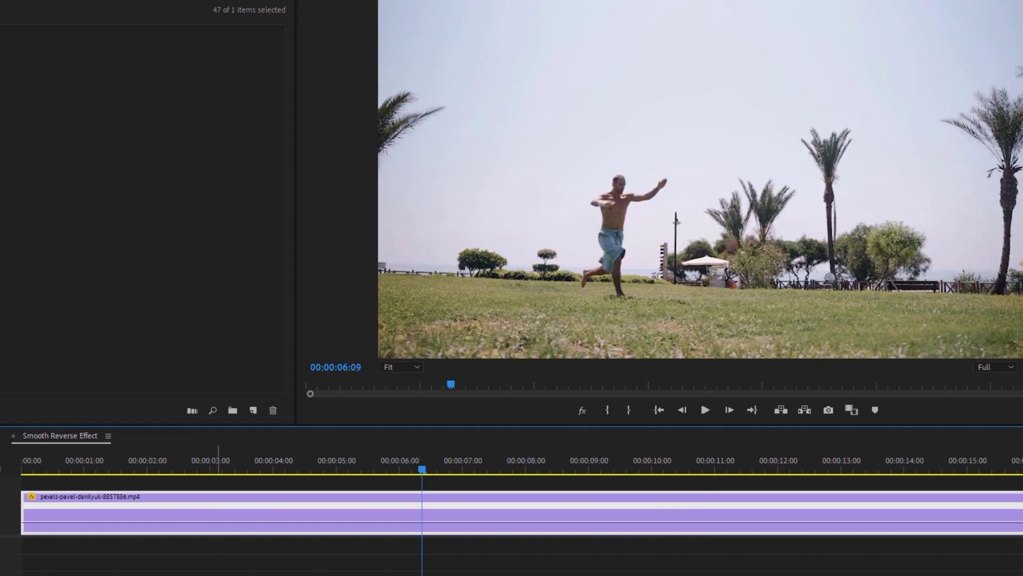
left_click(699, 409)
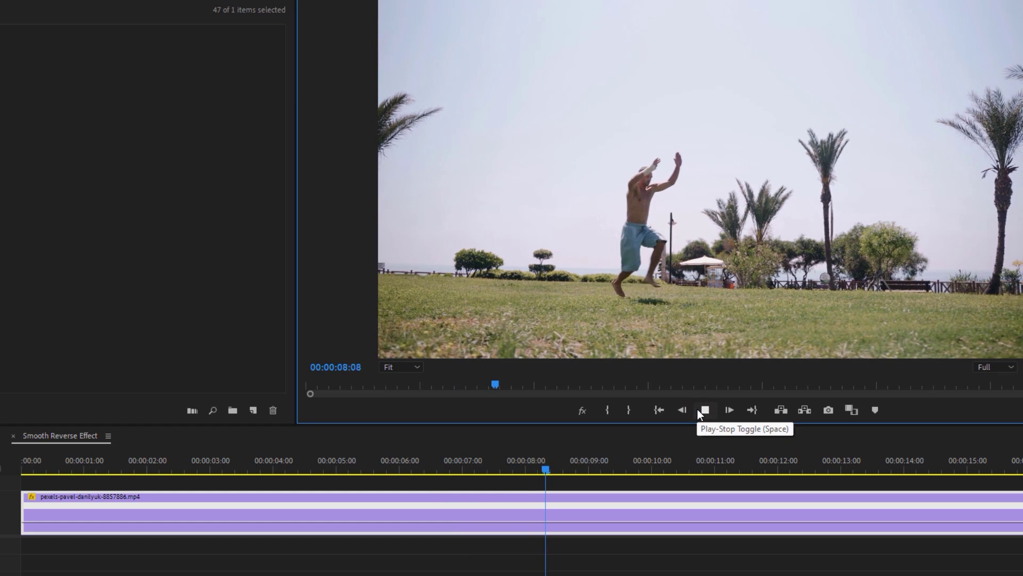
left_click(704, 409)
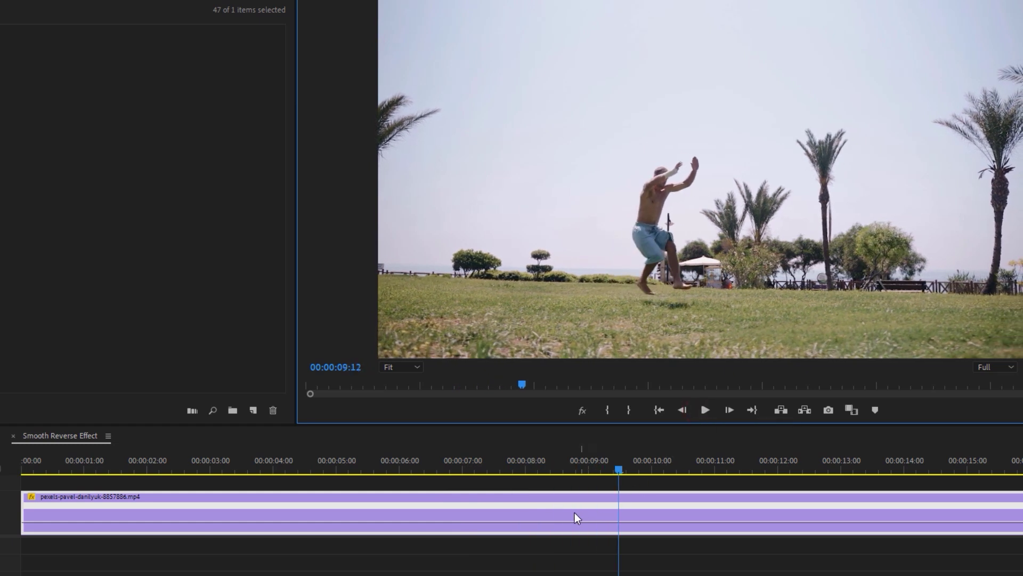
mouse_move(549, 522)
left_mouse_down()
mouse_move(538, 523)
mouse_move(547, 524)
left_mouse_up()
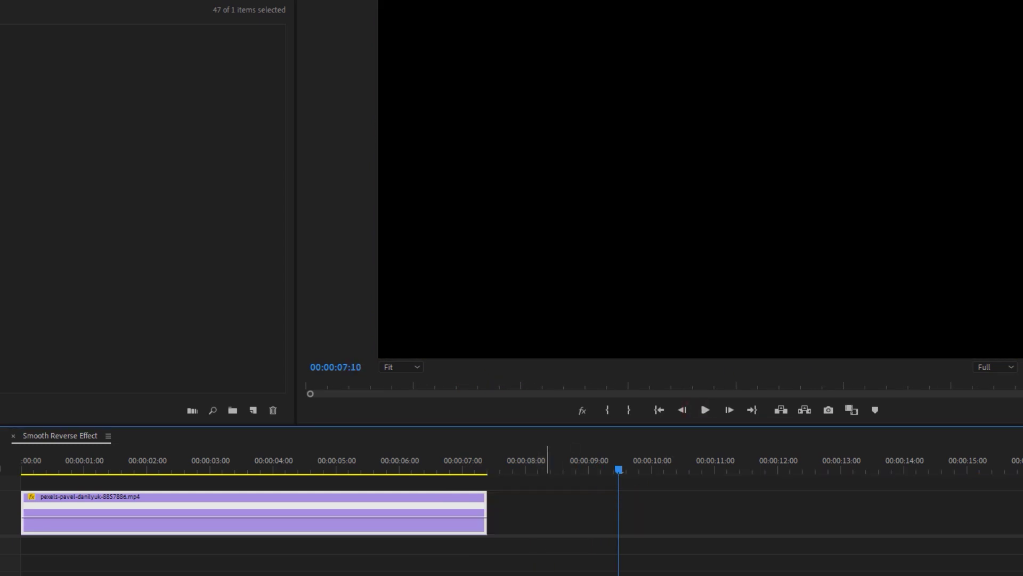
key("space")
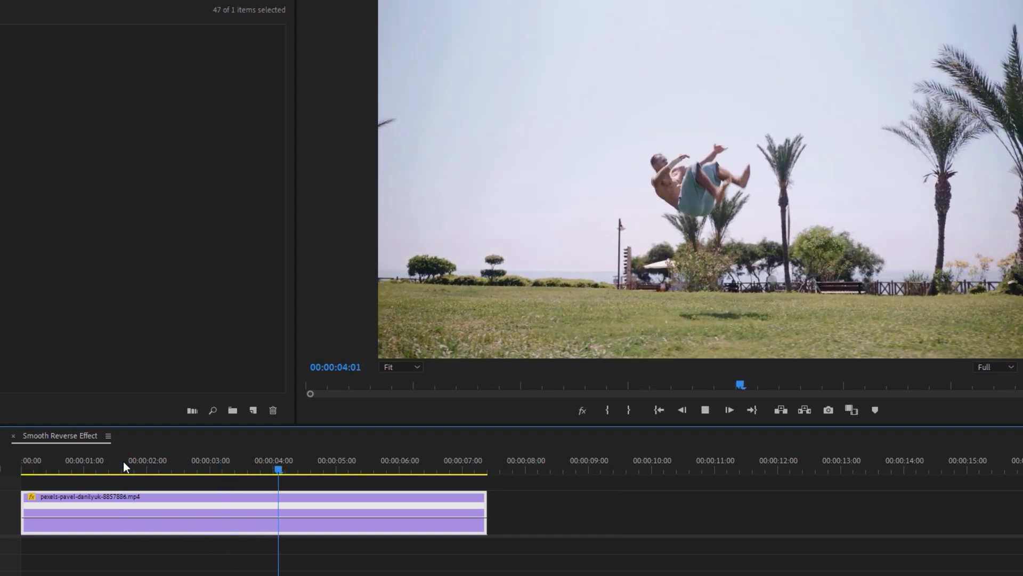
key("space")
key("ctrl+z")
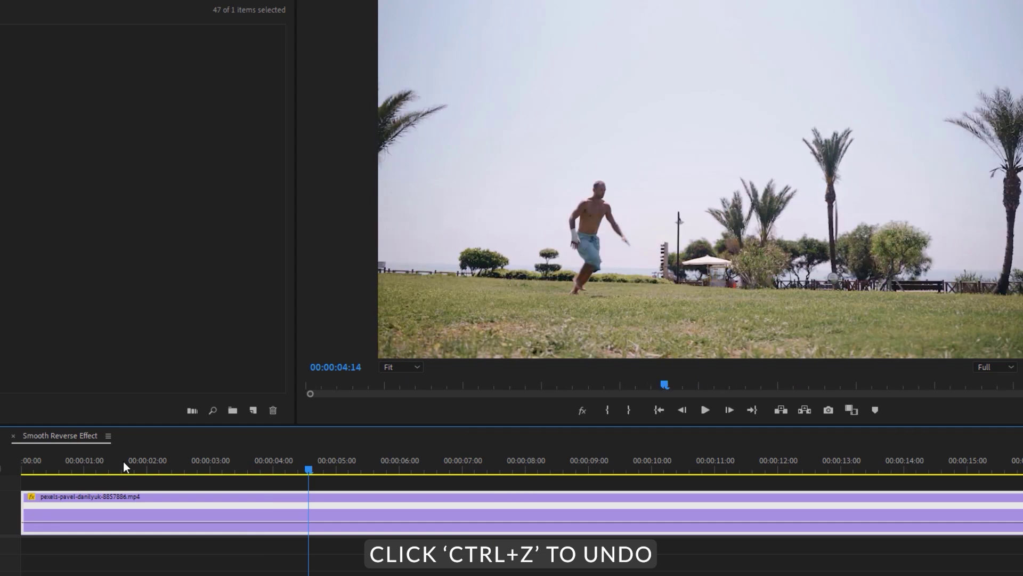
key("ctrl+z")
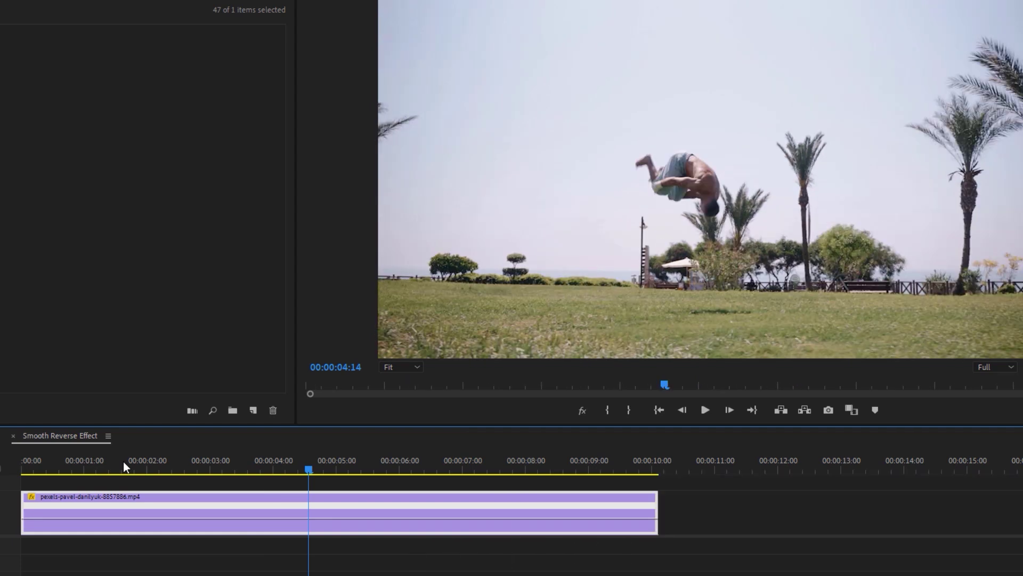
Step: Add a speed keyframe at the mid-air moment (05:12) and slow the rest to 39%
left_click_drag(310, 466, 369, 485)
key("ctrl")
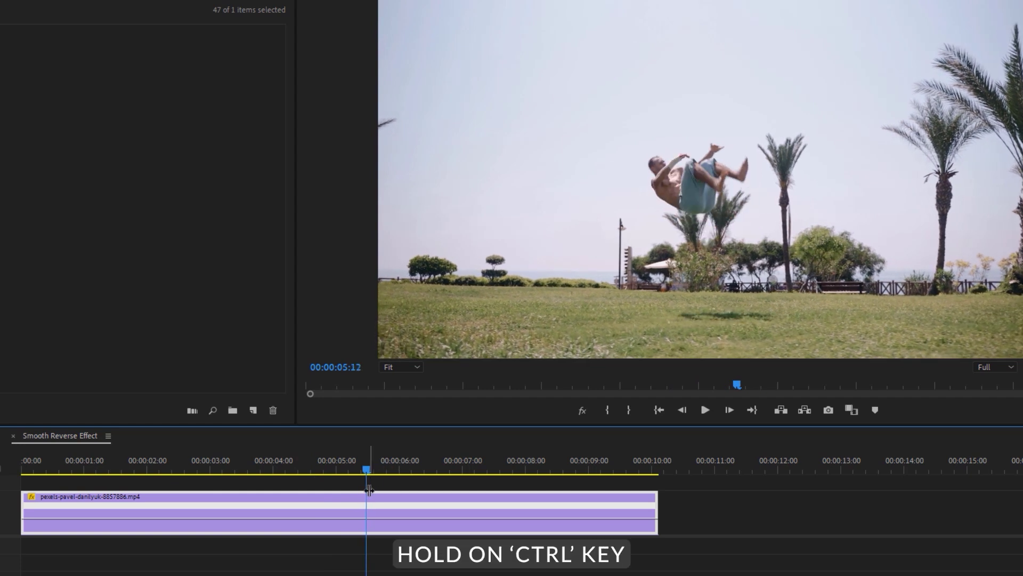
left_click(367, 526, "ctrl")
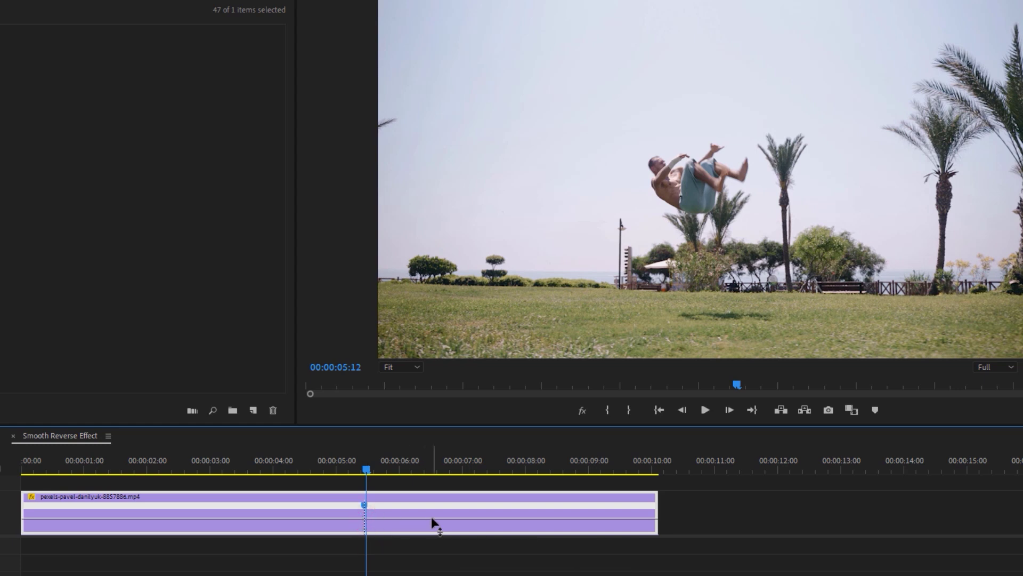
left_click_drag(431, 517, 431, 525)
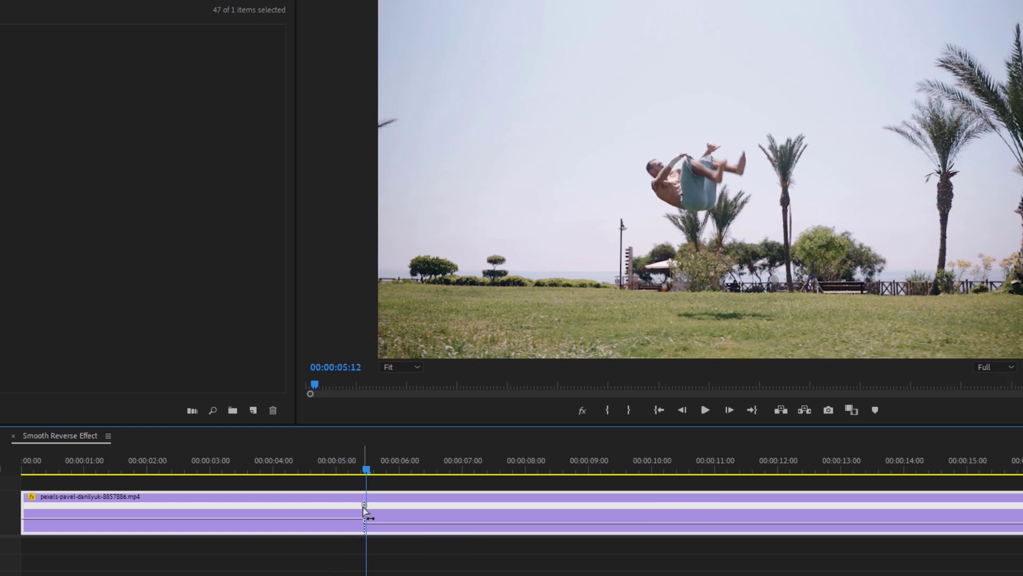
Step: Split the keyframe into a gradual speed ramp and play the clip from the start
left_click_drag(363, 508, 152, 498)
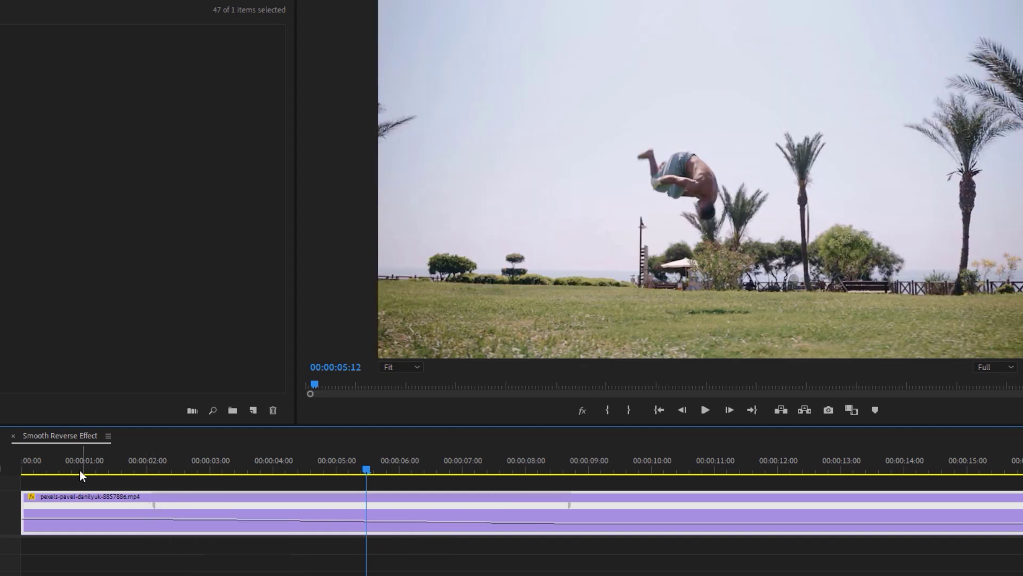
left_click_drag(80, 474, 5, 480)
key("space")
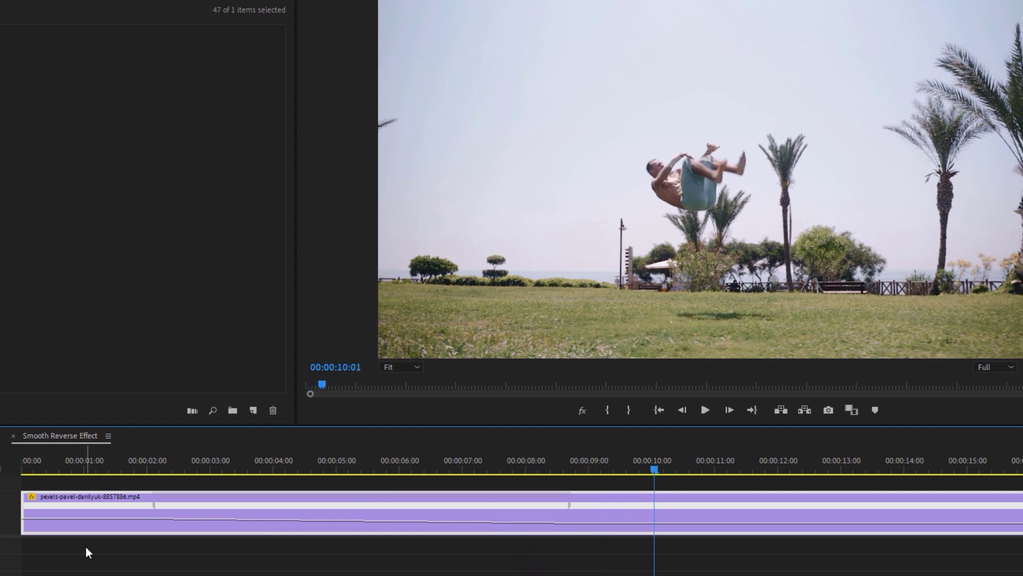
Step: Trim off the part of the clip after 00:00:08:18
left_click(576, 469)
left_click_drag(576, 467, 573, 470)
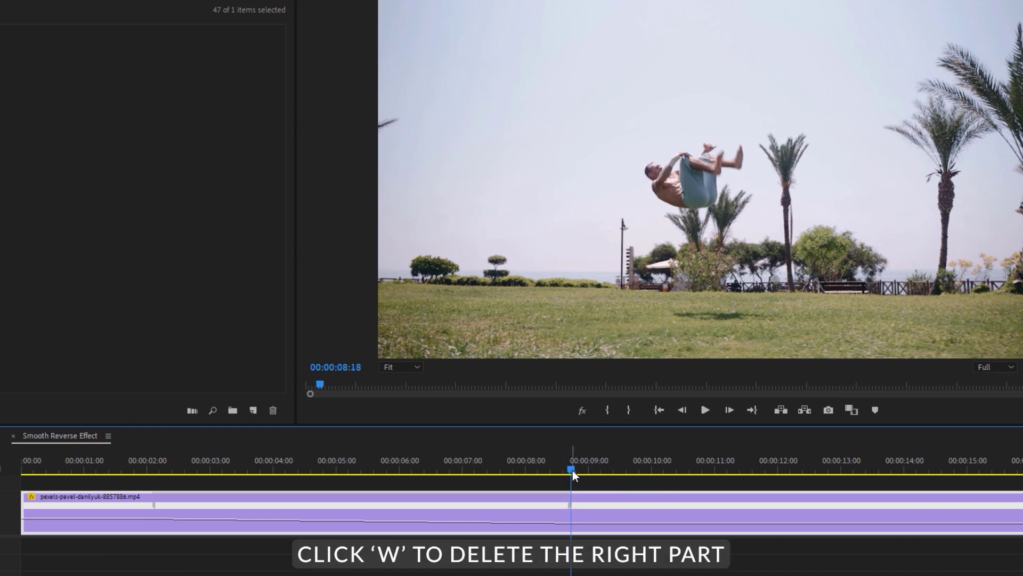
key("w")
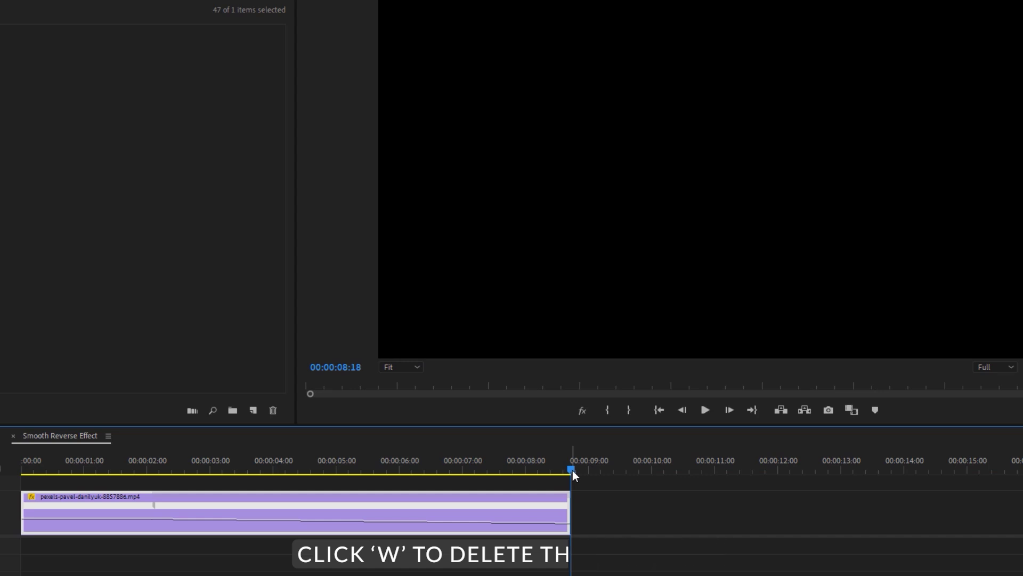
Step: Set the clip's Speed/Duration time interpolation to Optical Flow
right_click(474, 498)
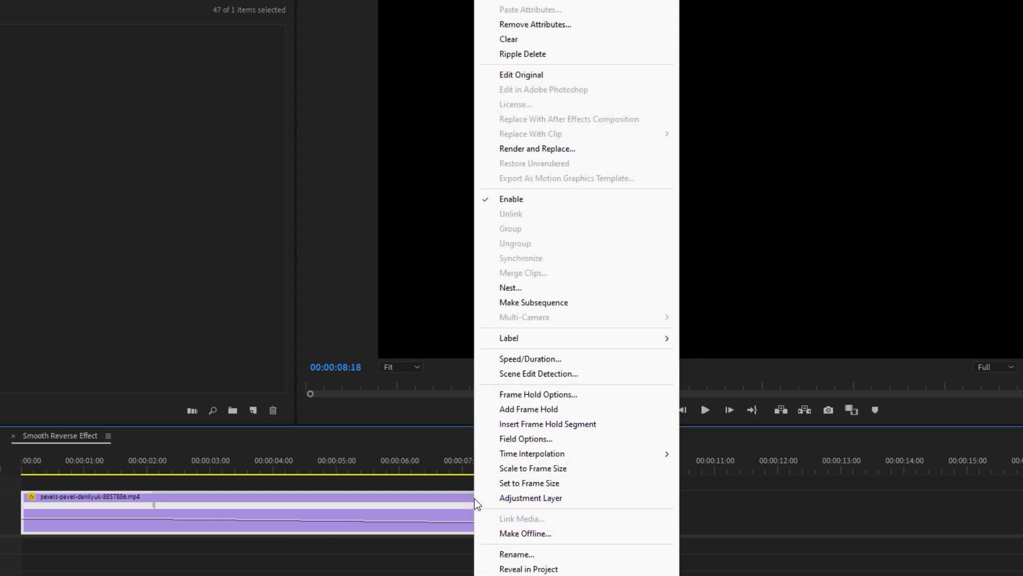
left_click(550, 359)
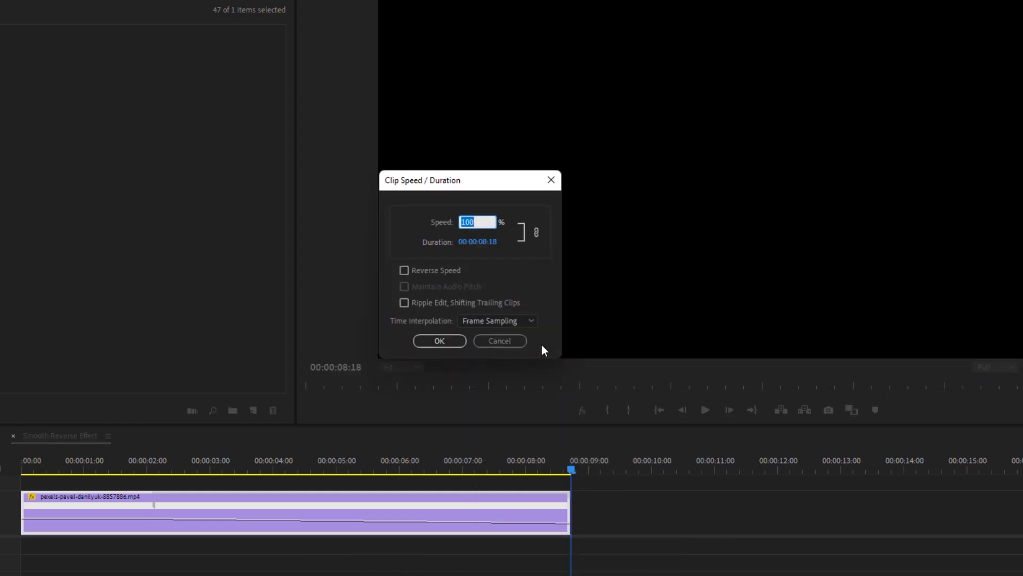
left_click(531, 319)
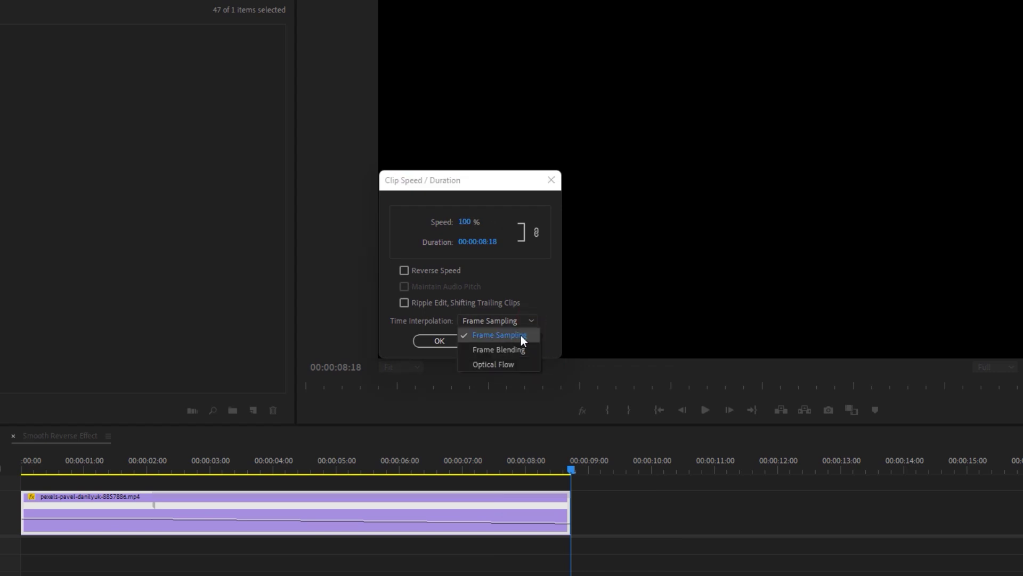
left_click(505, 359)
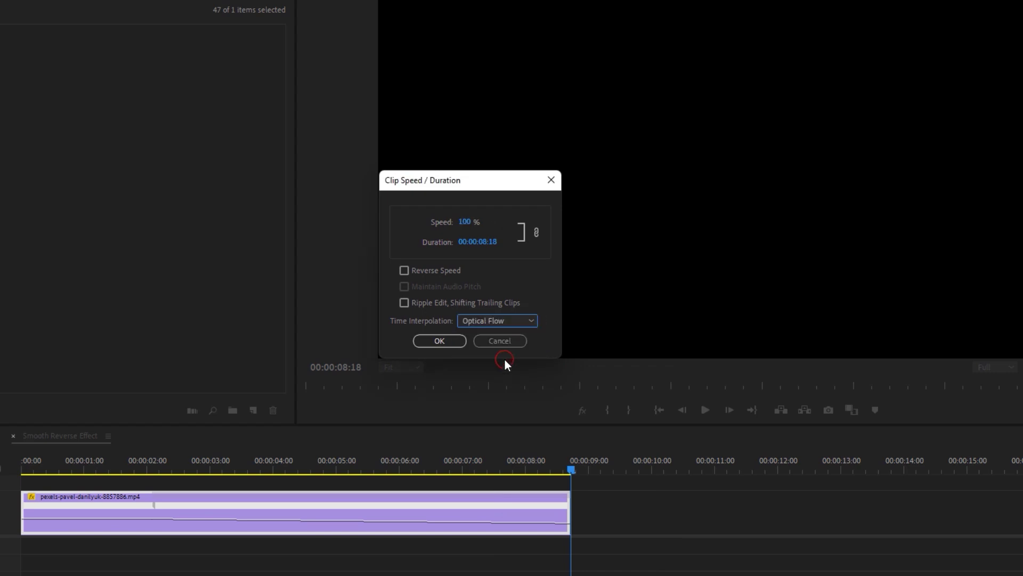
left_click(439, 341)
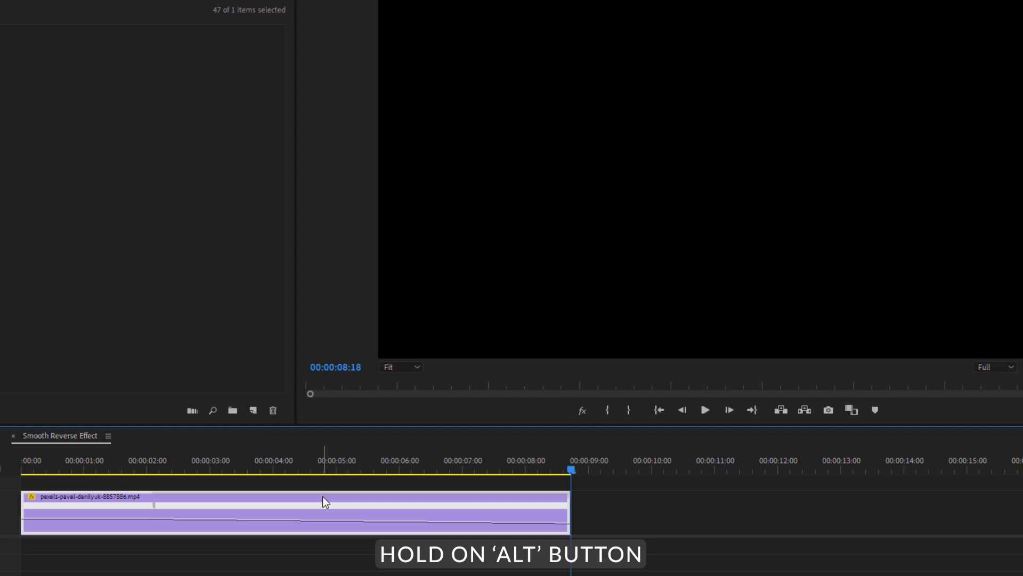
Step: Duplicate the clip after the original and tick Reverse Speed on the copy
left_click_drag(322, 497, 898, 500)
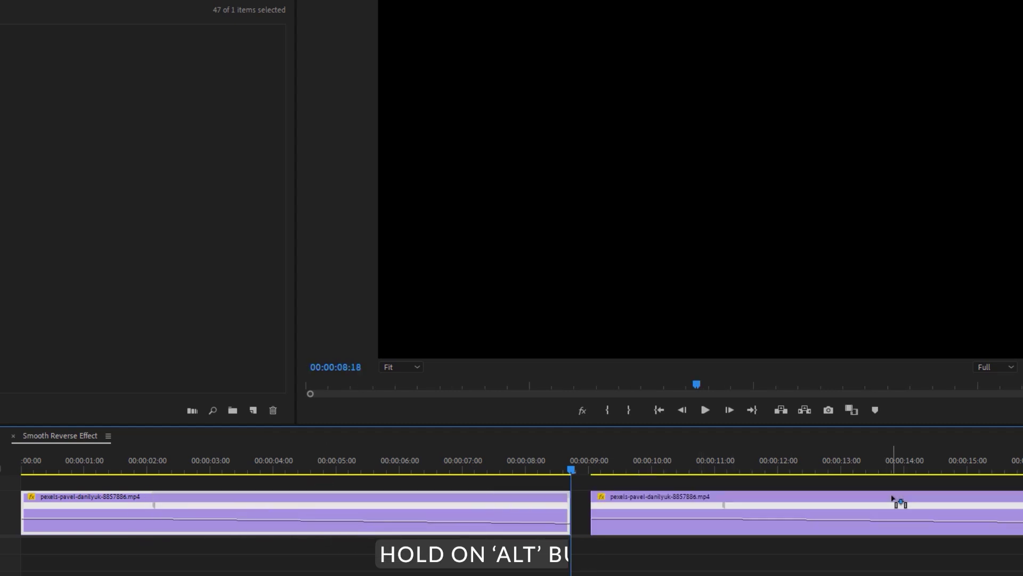
right_click(684, 500)
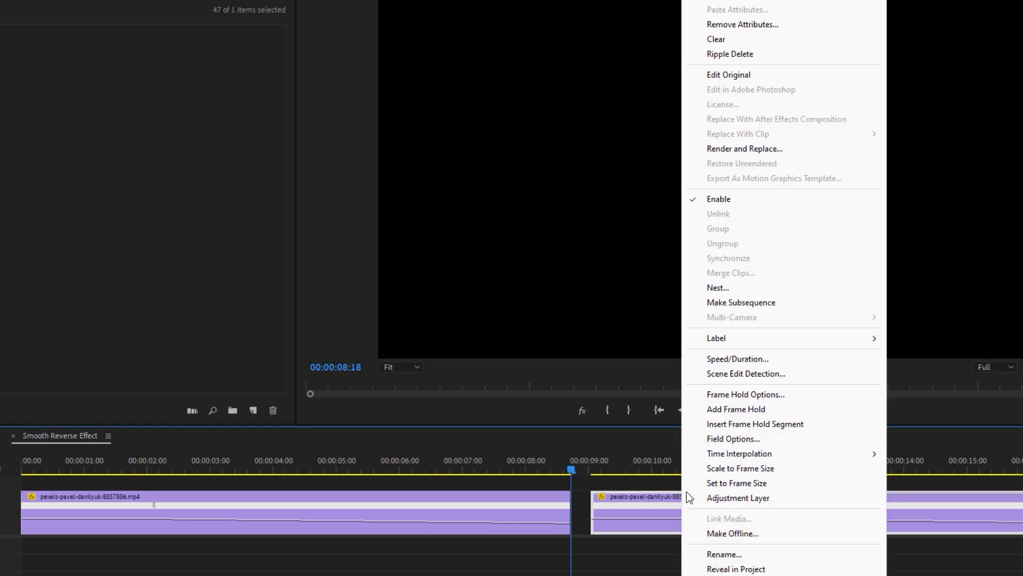
left_click(752, 359)
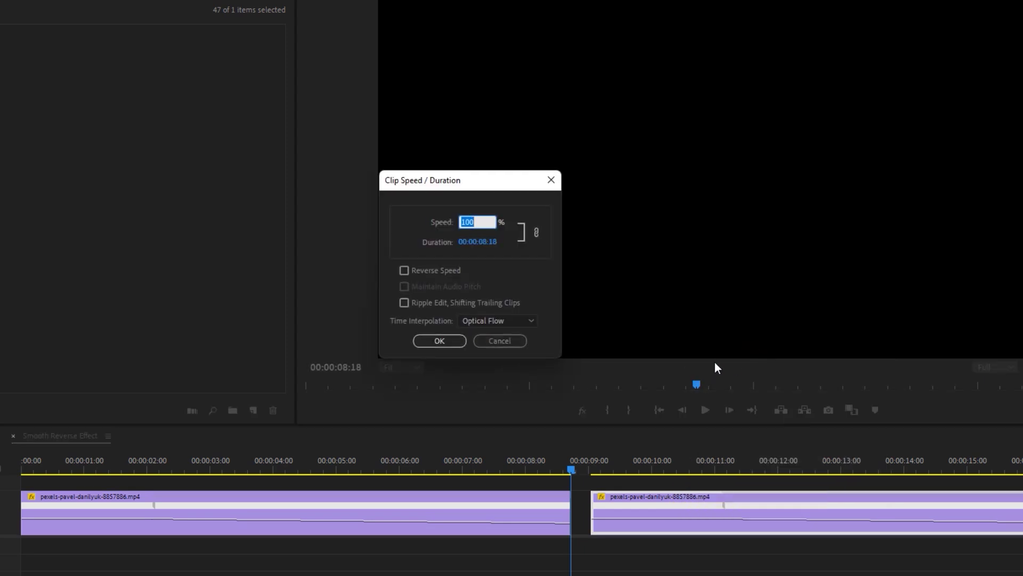
left_click(408, 270)
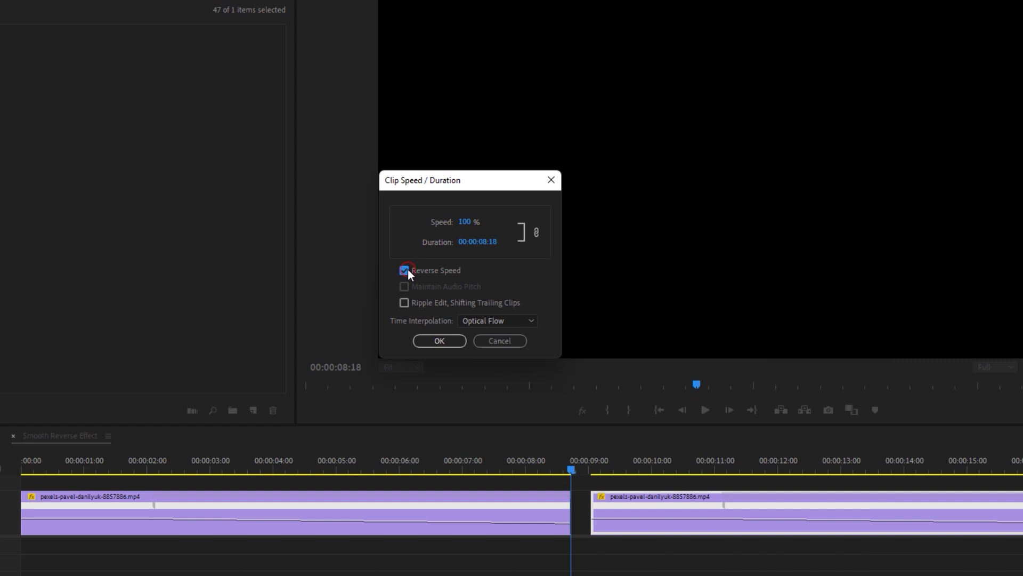
left_click(437, 340)
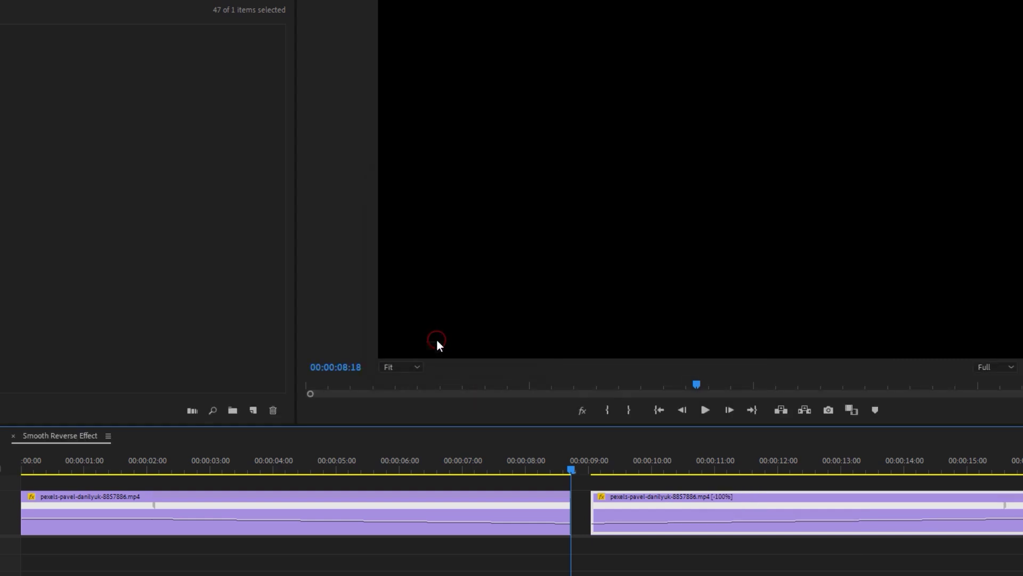
Step: Butt the reversed copy against the first clip and preview from about three seconds
left_click_drag(638, 492, 625, 498)
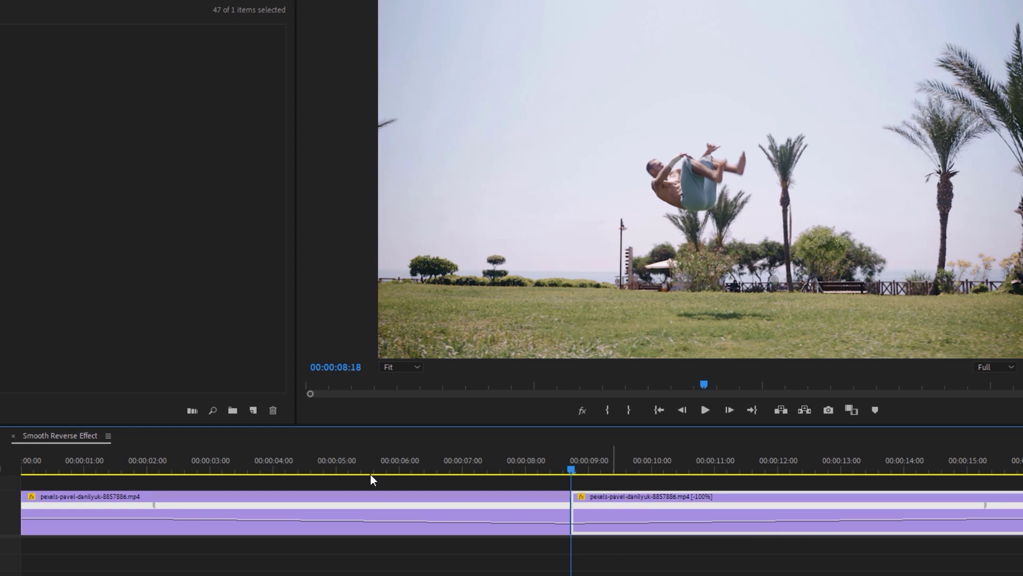
left_click(224, 457)
key("space")
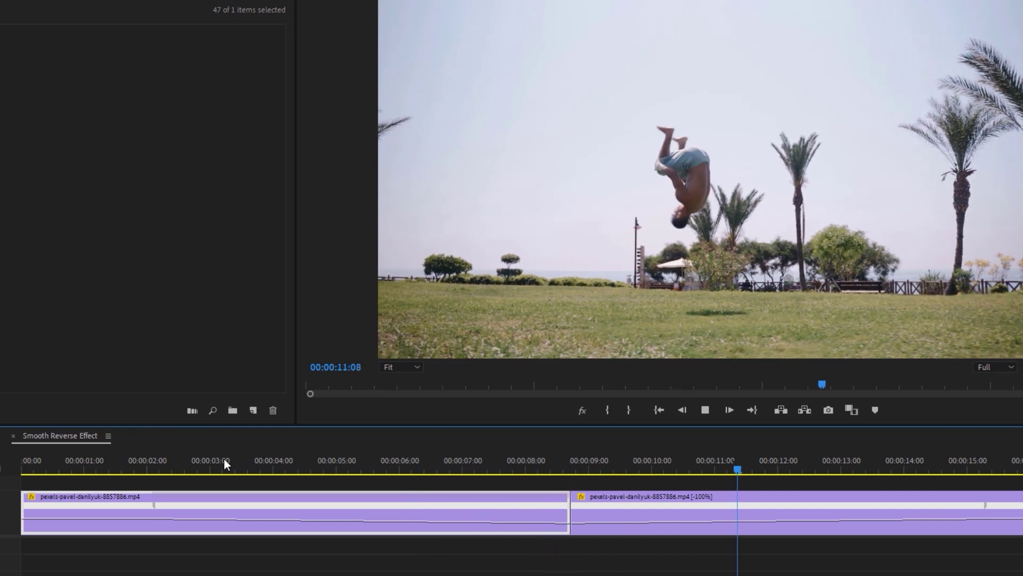
key("space")
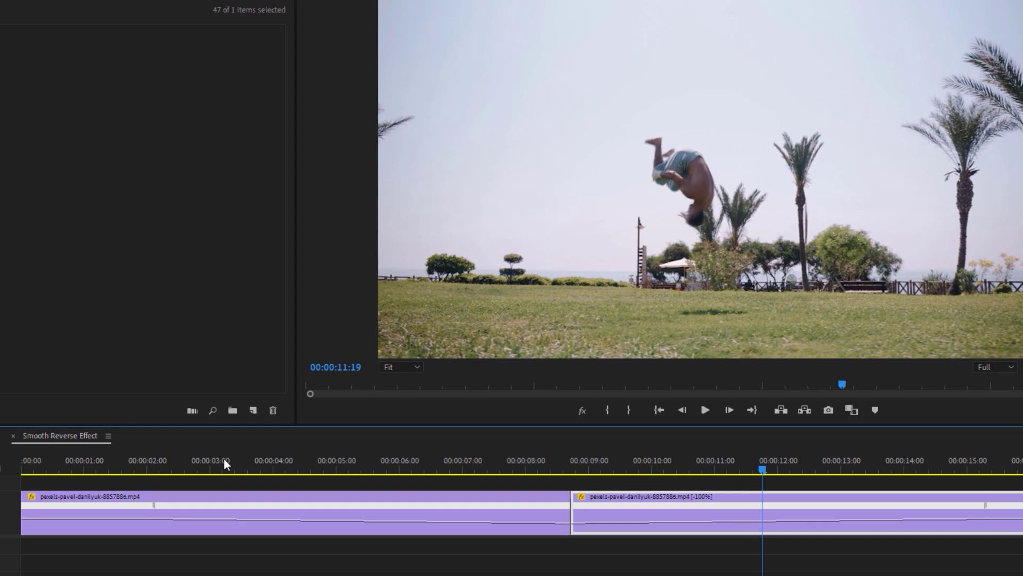
Step: Mark an in point at 00:00:02:03 and move the playhead to 00:00:15:08
left_click(156, 464)
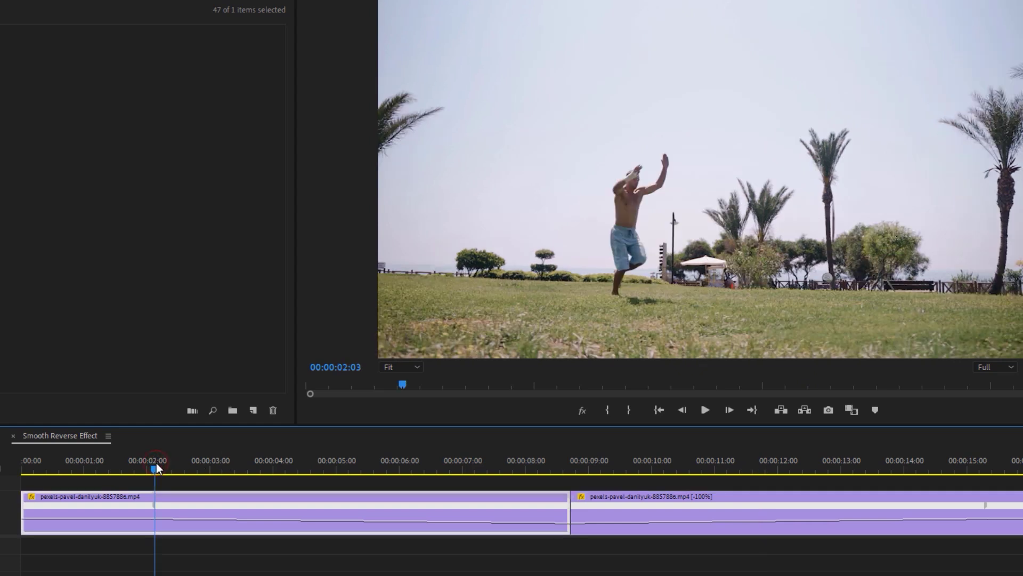
key("a")
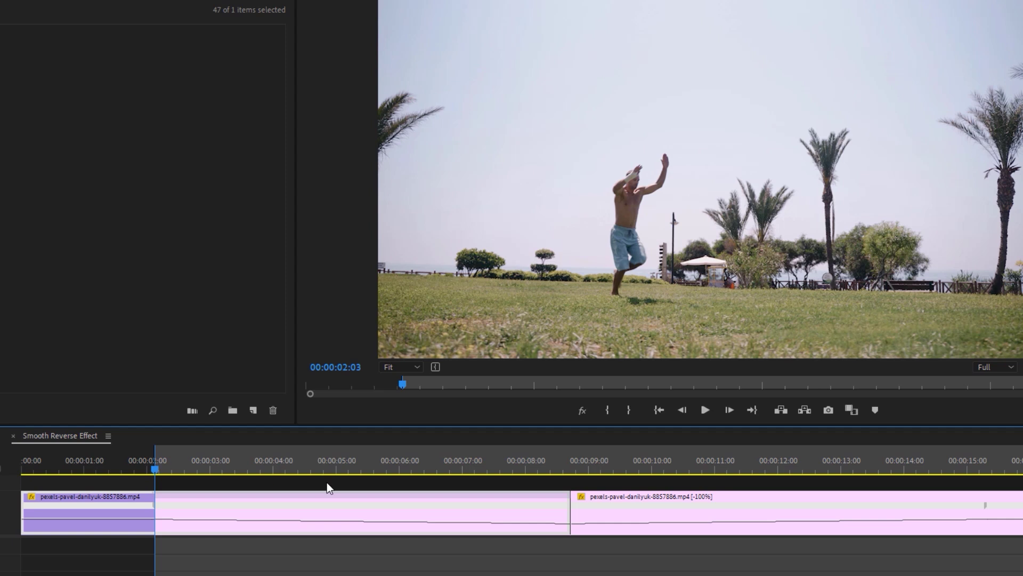
left_click(988, 469)
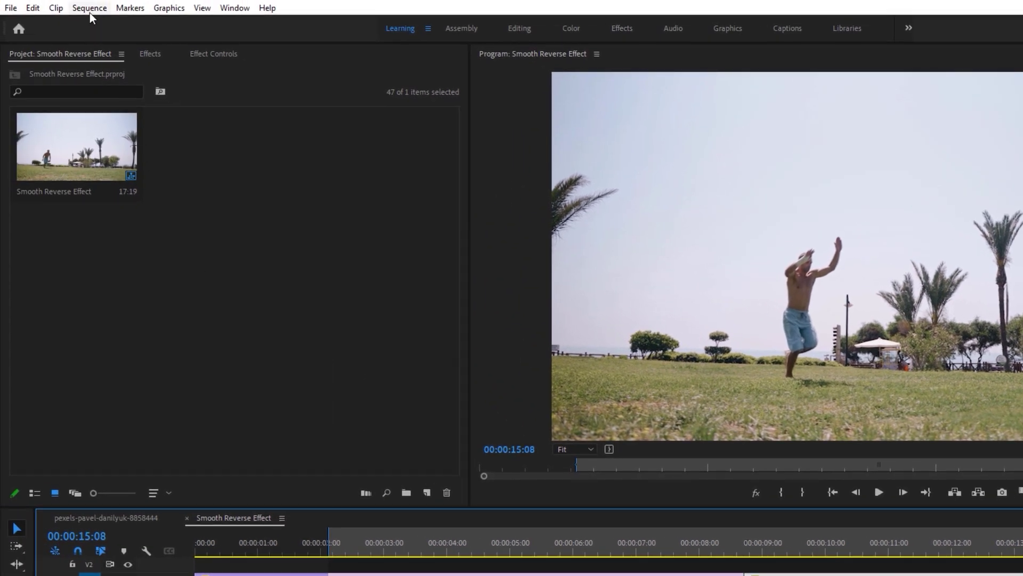
Step: Render the in-to-out range with Sequence > Render In to Out
left_click(90, 12)
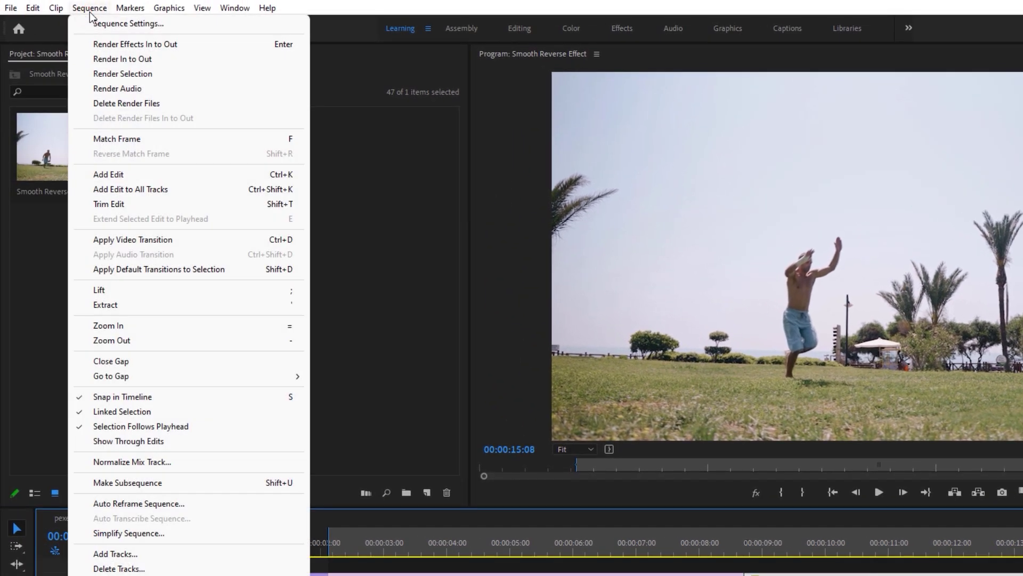
left_click(169, 65)
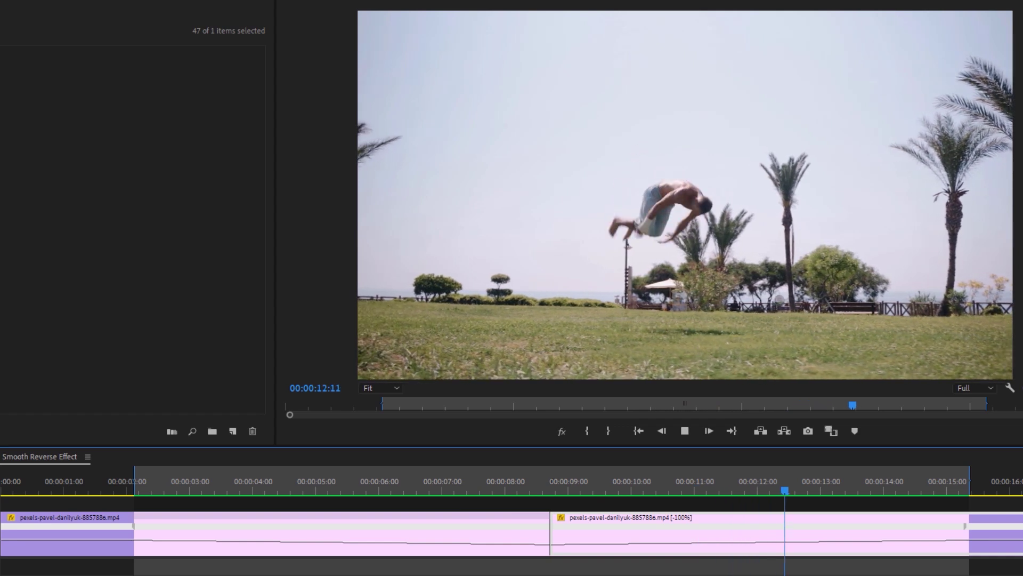
key("space")
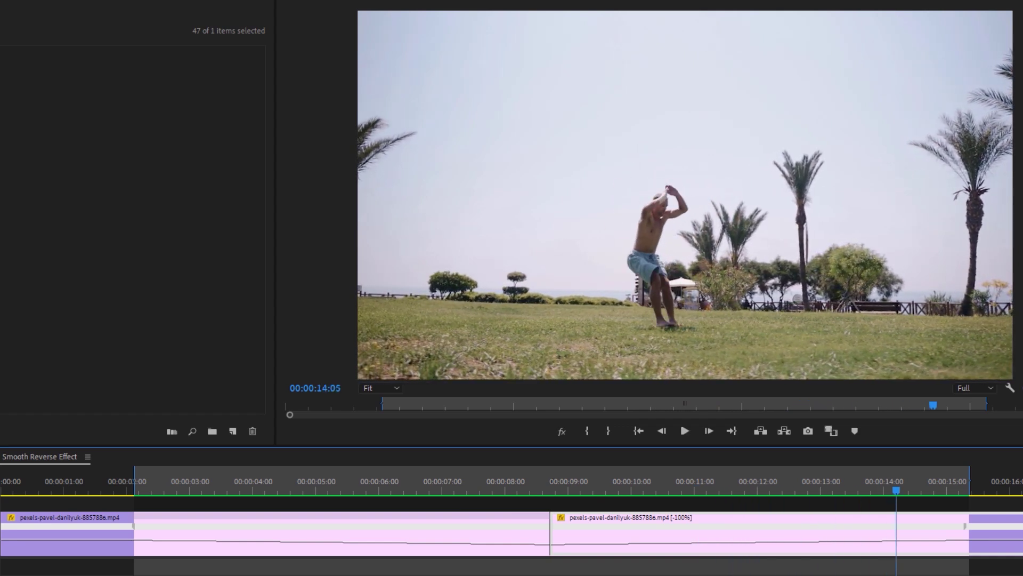